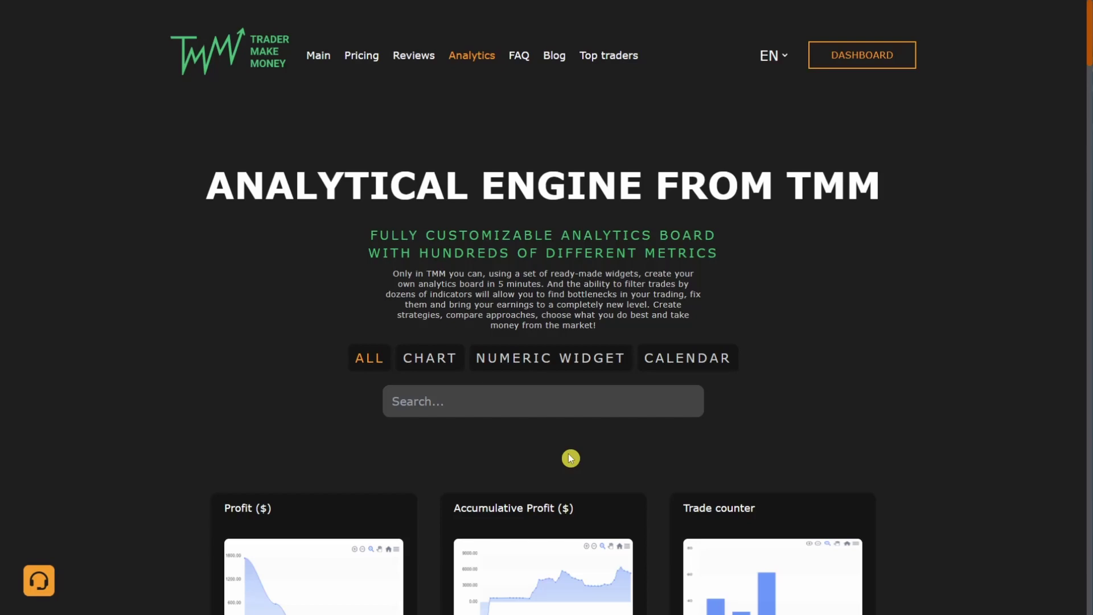
Step: Go to the TMM Analytics summary dashboard from the landing page
{"action": "left_click", "coordinate": [820, 55]}
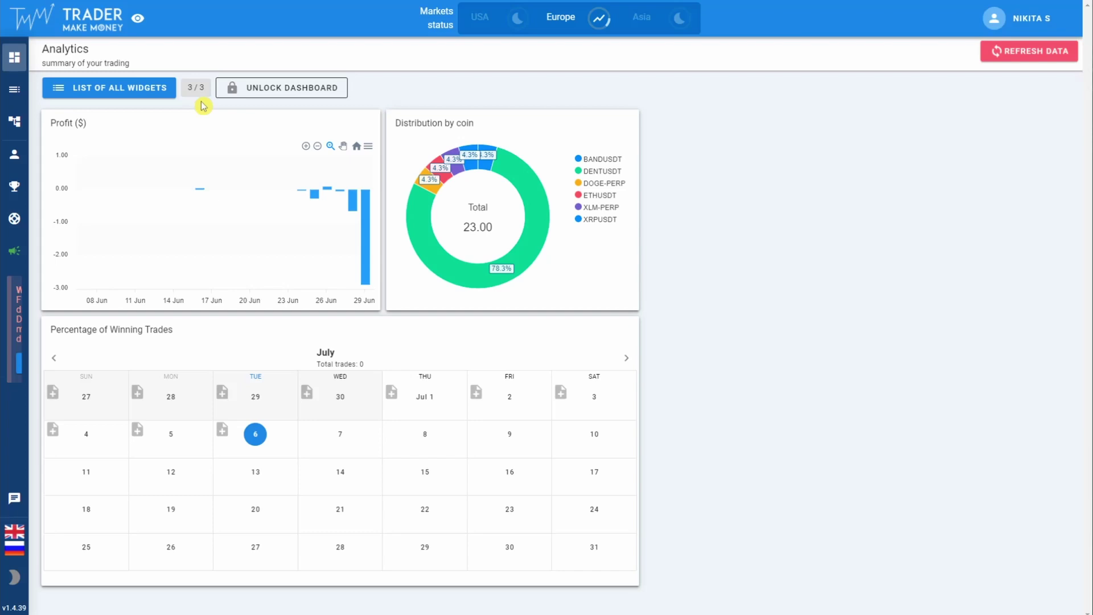
Step: Unlock the dashboard, move and shrink the Distribution by coin widget, then delete it
{"action": "left_click", "coordinate": [256, 89]}
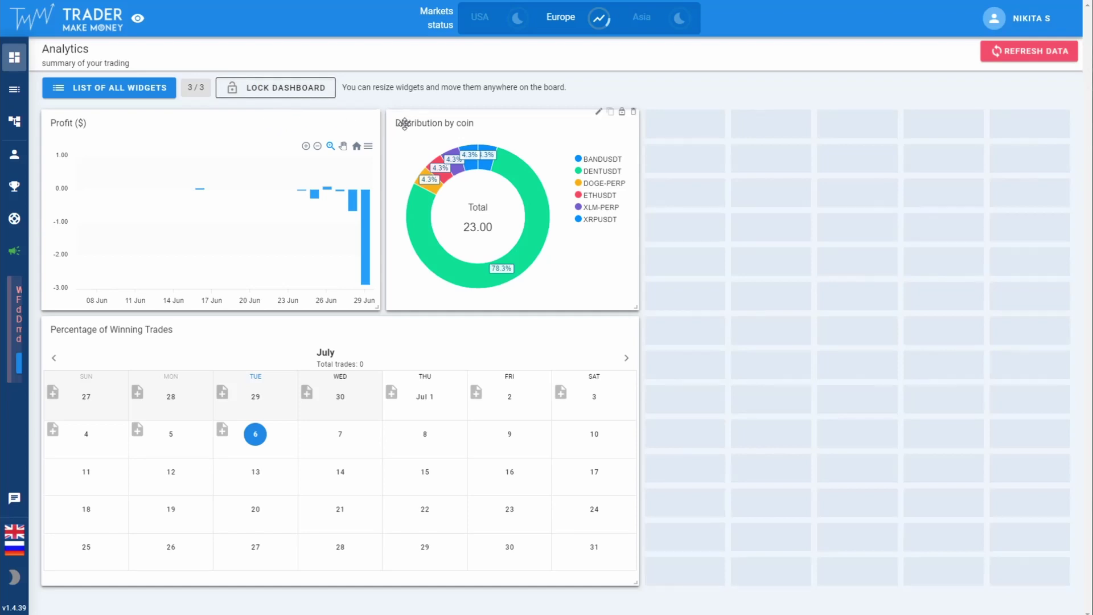
{"action": "mouse_move", "coordinate": [412, 121]}
{"action": "left_mouse_down"}
{"action": "mouse_move", "coordinate": [675, 147]}
{"action": "mouse_move", "coordinate": [683, 124]}
{"action": "left_mouse_up"}
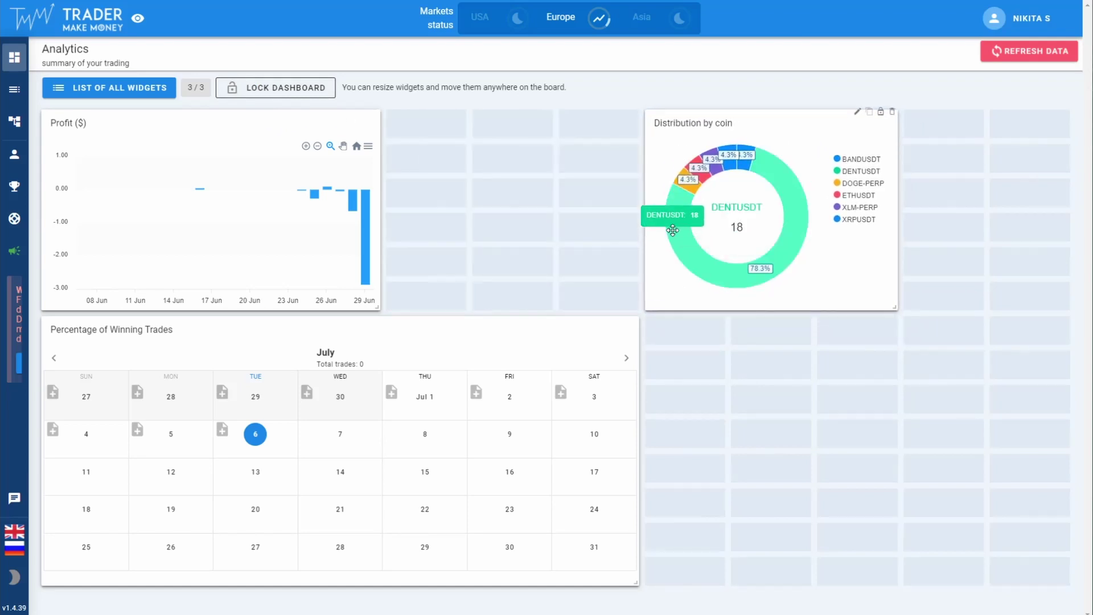
{"action": "mouse_move", "coordinate": [637, 306]}
{"action": "left_mouse_down"}
{"action": "mouse_move", "coordinate": [556, 274]}
{"action": "mouse_move", "coordinate": [636, 244]}
{"action": "left_mouse_up"}
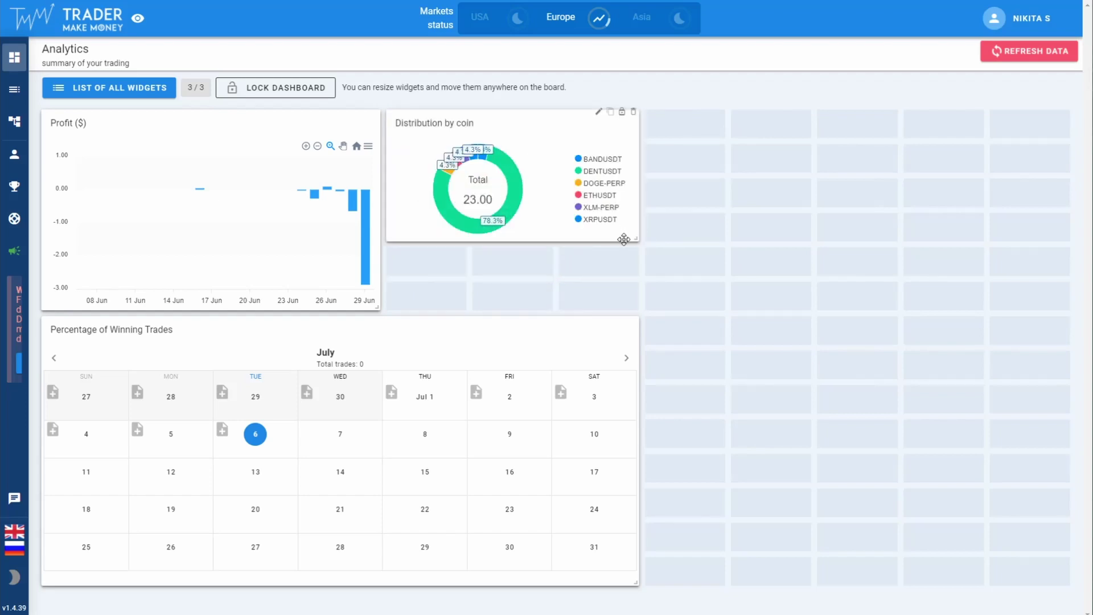
{"action": "left_click", "coordinate": [635, 118]}
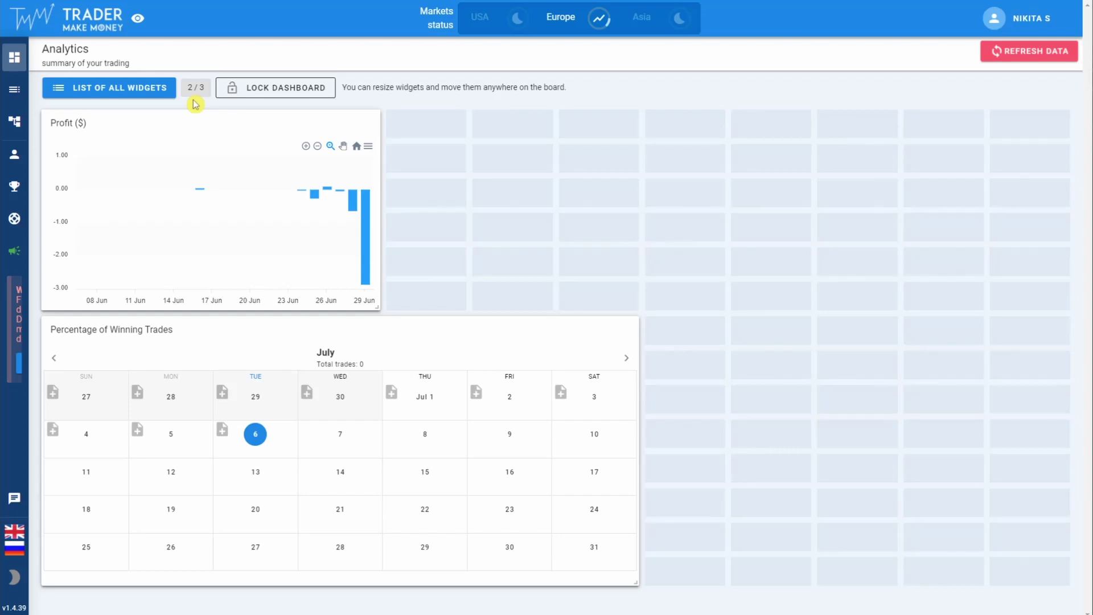
Step: From the widget catalogue's numeric widgets, add Trade counter with Default type and return to the summary
{"action": "left_click", "coordinate": [130, 89]}
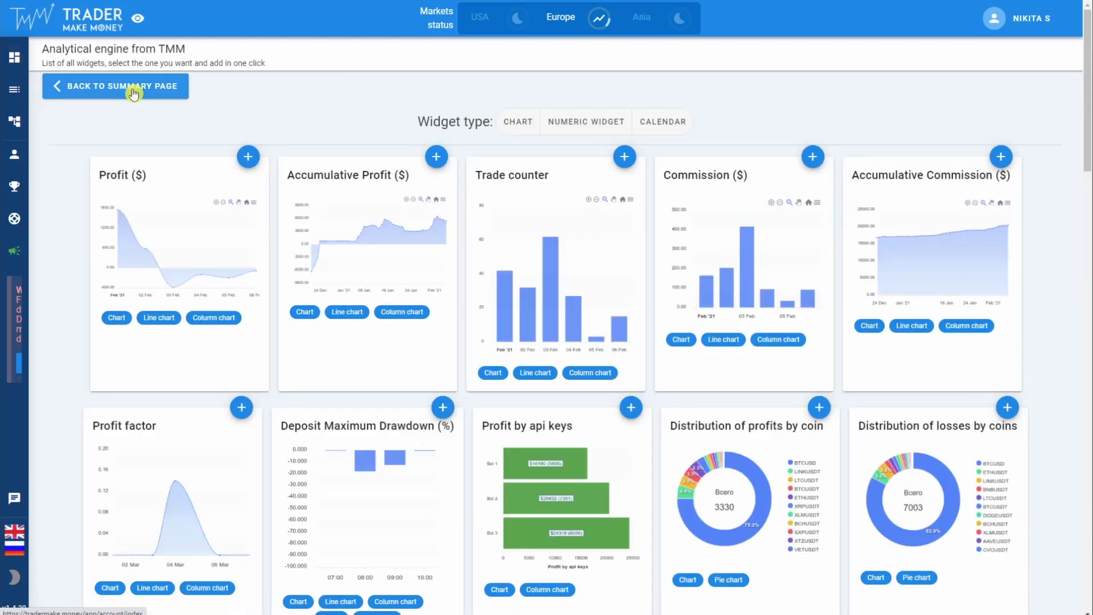
{"action": "scroll", "coordinate": [147, 205], "scroll_direction": "down", "scroll_amount": 10}
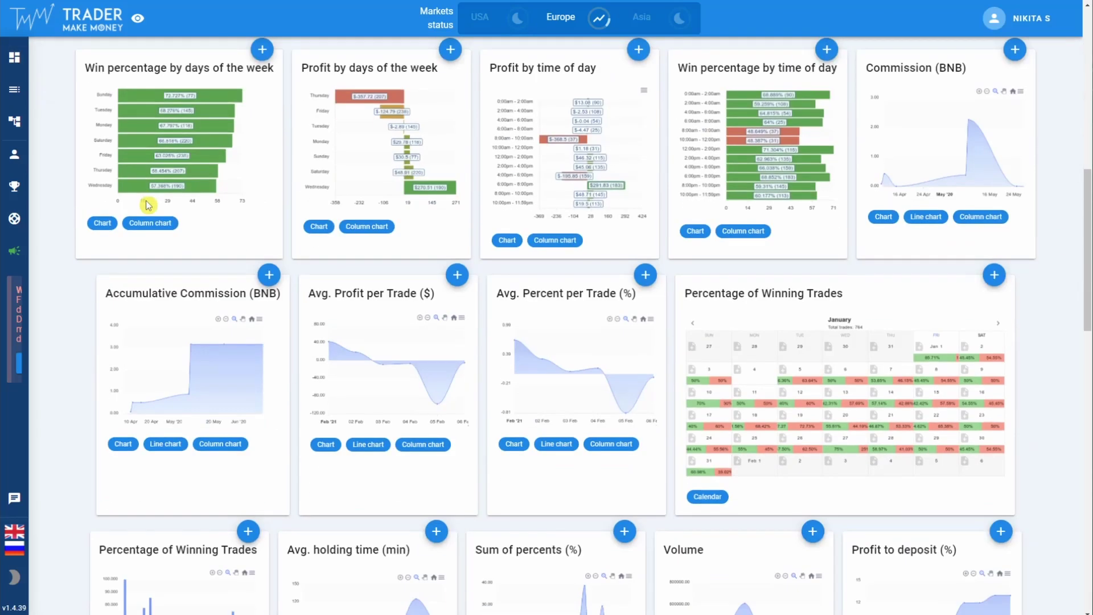
{"action": "scroll", "coordinate": [147, 206], "scroll_direction": "up", "scroll_amount": 5}
{"action": "scroll", "coordinate": [147, 205], "scroll_direction": "up", "scroll_amount": 5}
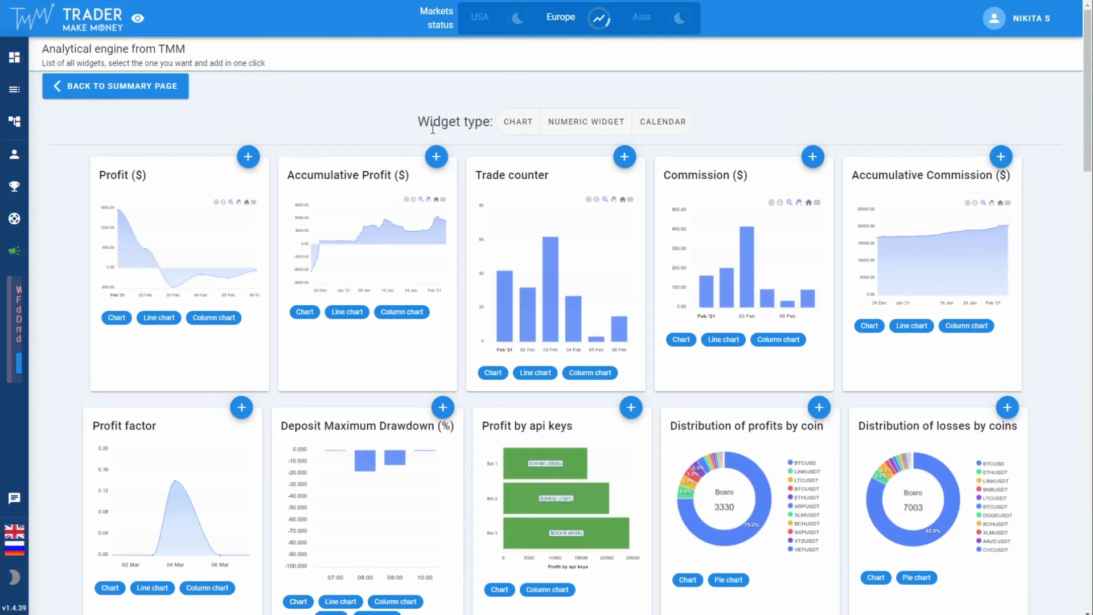
{"action": "left_click", "coordinate": [585, 131]}
{"action": "scroll", "coordinate": [475, 335], "scroll_direction": "down", "scroll_amount": 2}
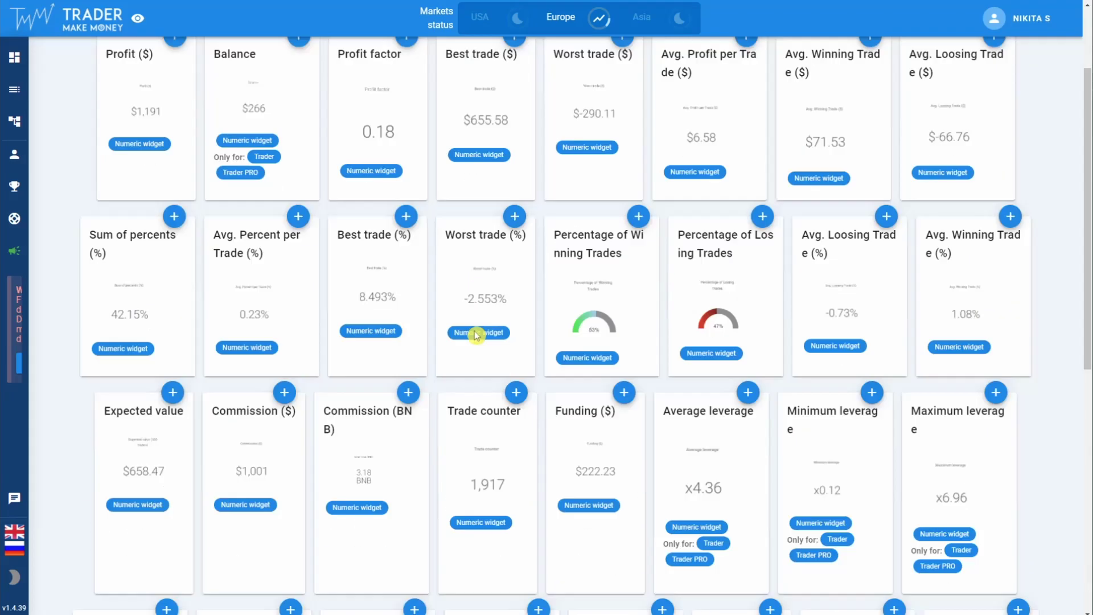
{"action": "scroll", "coordinate": [475, 335], "scroll_direction": "down", "scroll_amount": 1}
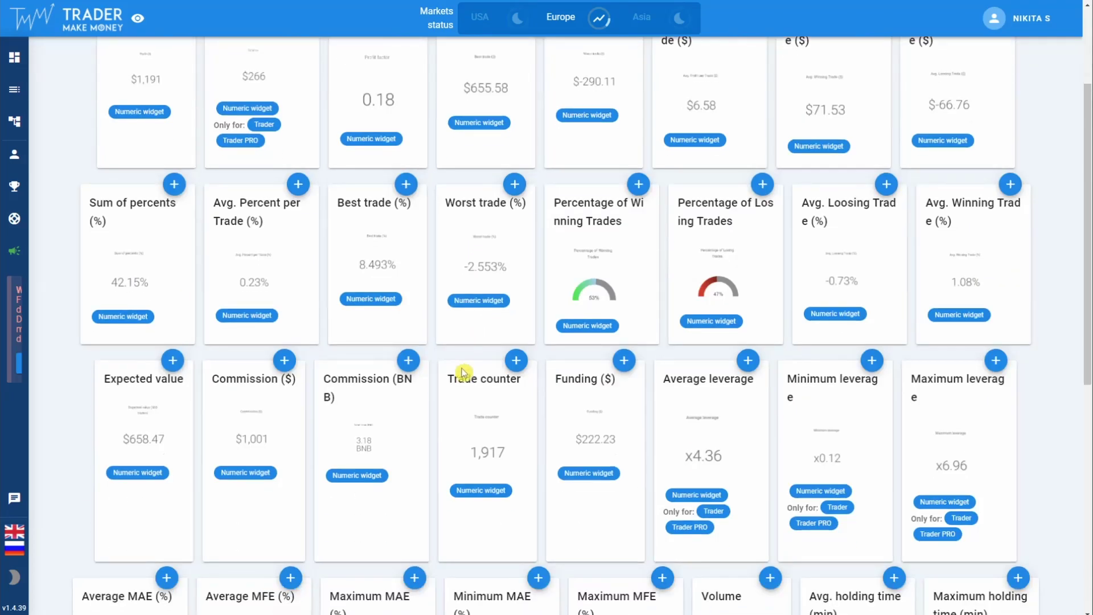
{"action": "left_click", "coordinate": [515, 360]}
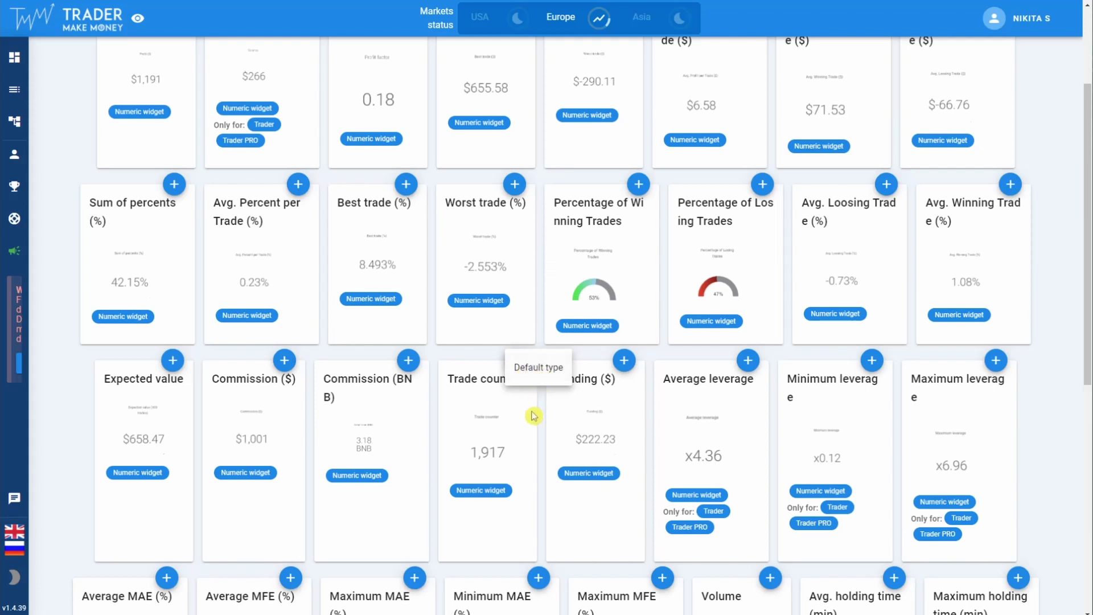
{"action": "left_click", "coordinate": [537, 369]}
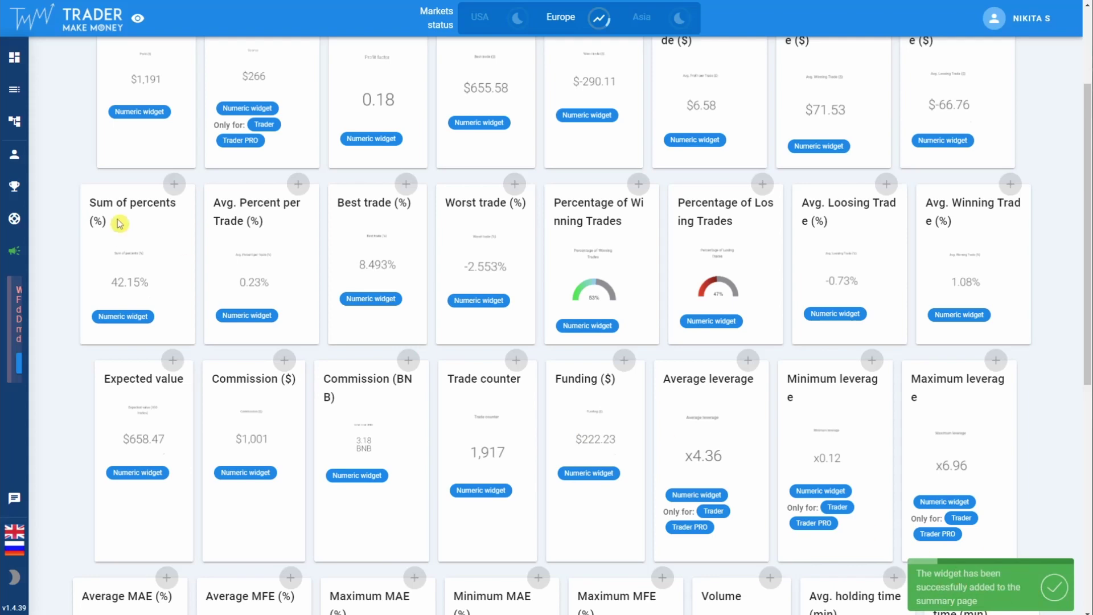
{"action": "scroll", "coordinate": [120, 222], "scroll_direction": "up", "scroll_amount": 3}
{"action": "left_click", "coordinate": [125, 87]}
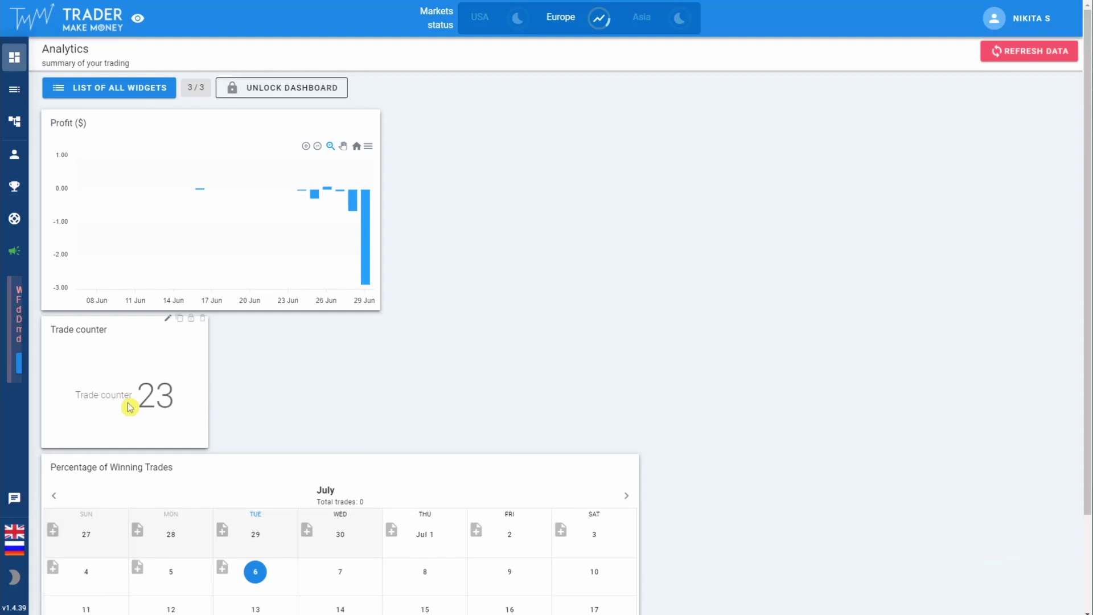
Step: Unlock the layout, move Trade counter to the right of the Profit chart and lock it again
{"action": "left_click", "coordinate": [281, 87]}
{"action": "mouse_move", "coordinate": [102, 322]}
{"action": "left_mouse_down"}
{"action": "mouse_move", "coordinate": [375, 288]}
{"action": "mouse_move", "coordinate": [444, 128]}
{"action": "left_mouse_up"}
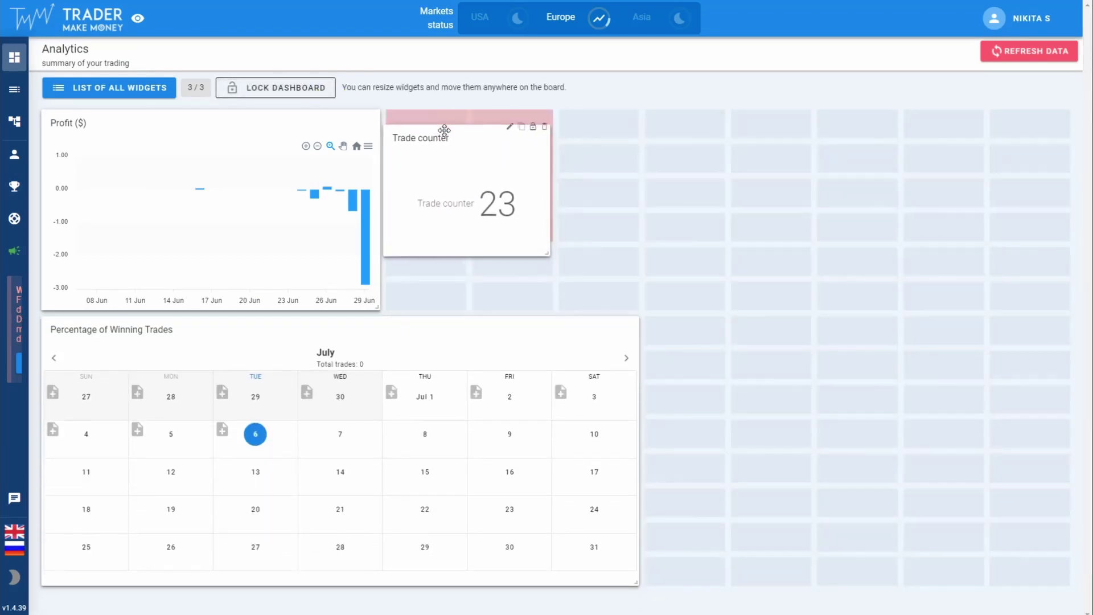
{"action": "left_click", "coordinate": [314, 94]}
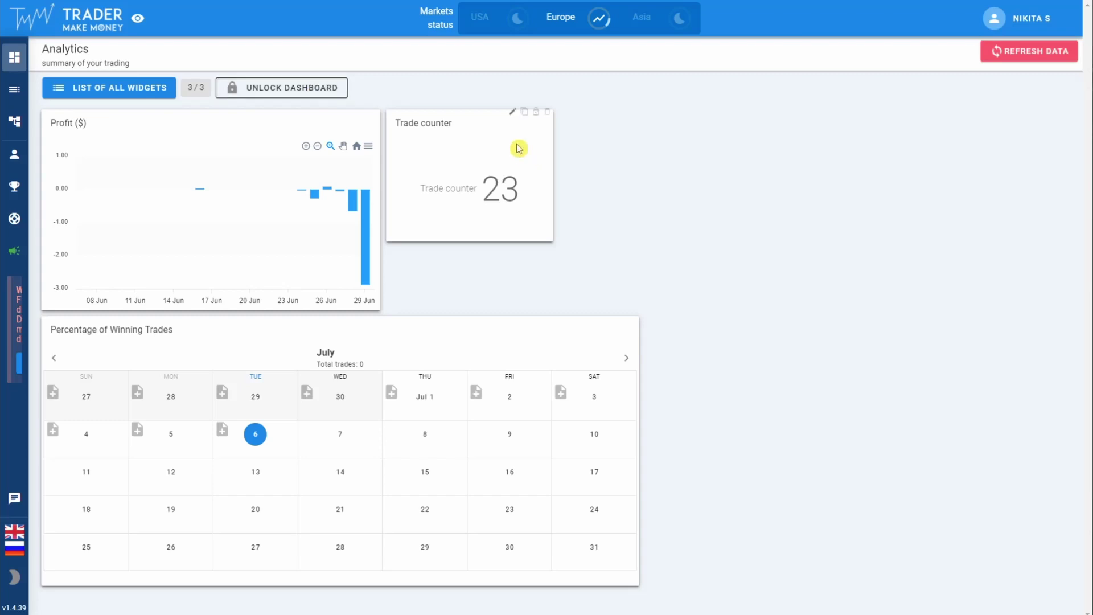
Step: Bring up the Trade counter widget's settings, showing its title, filters and 23 trades found
{"action": "mouse_move", "coordinate": [468, 184]}
{"action": "left_click", "coordinate": [513, 114]}
{"action": "key", "text": "Escape"}
{"action": "mouse_move", "coordinate": [549, 333]}
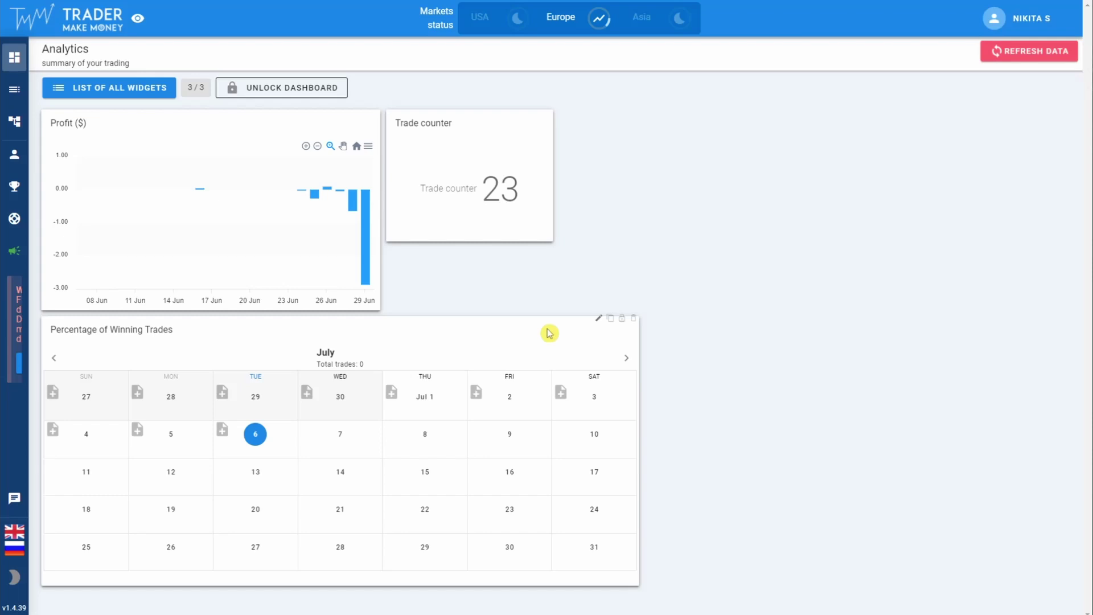
{"action": "left_click", "coordinate": [512, 114]}
Step: Retitle the widget 'Trade counter long' and set its Side filter to LONG
{"action": "left_click", "coordinate": [402, 130]}
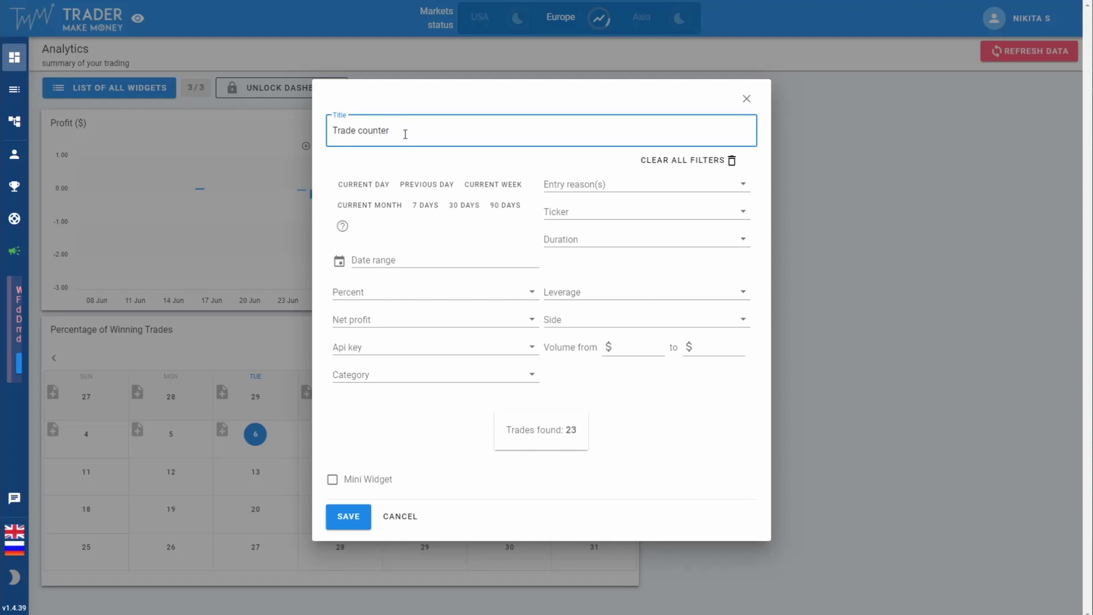
{"action": "type", "text": " long"}
{"action": "left_click", "coordinate": [584, 318]}
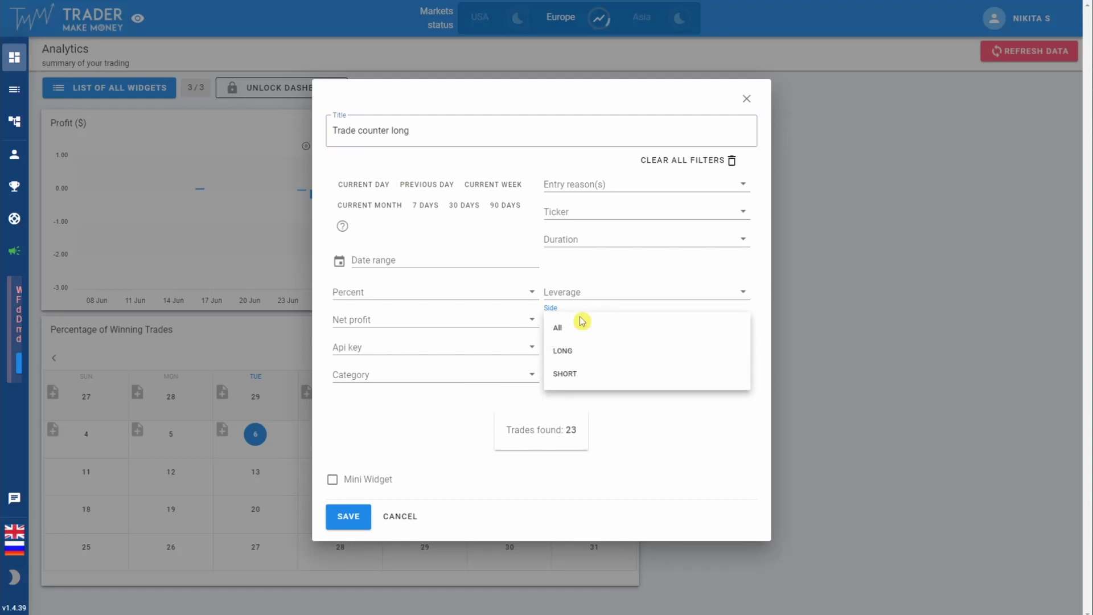
{"action": "left_click", "coordinate": [588, 327]}
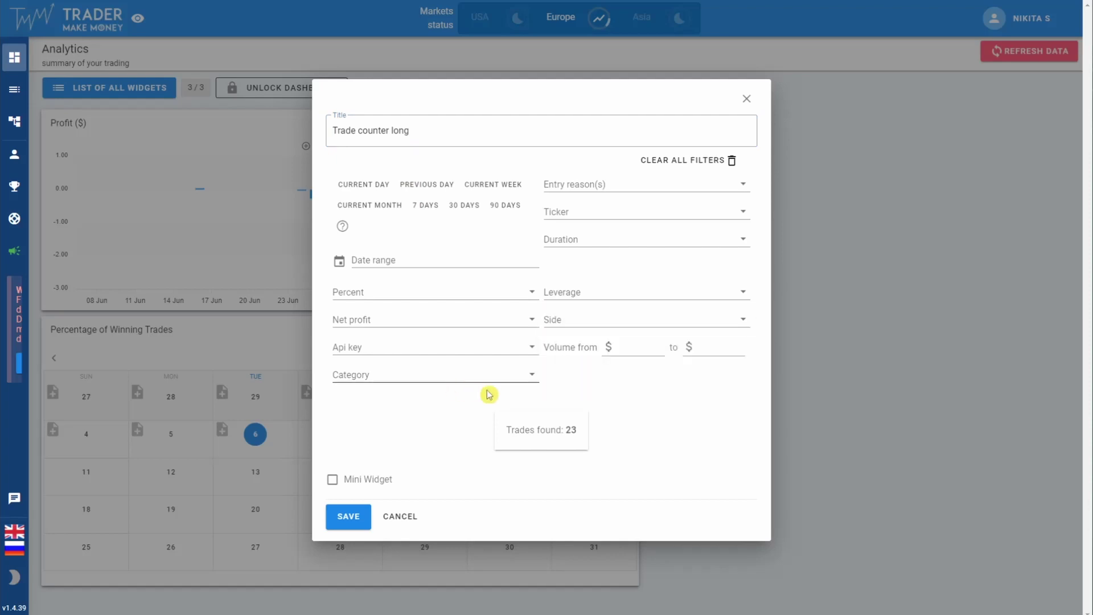
{"action": "left_click", "coordinate": [563, 321]}
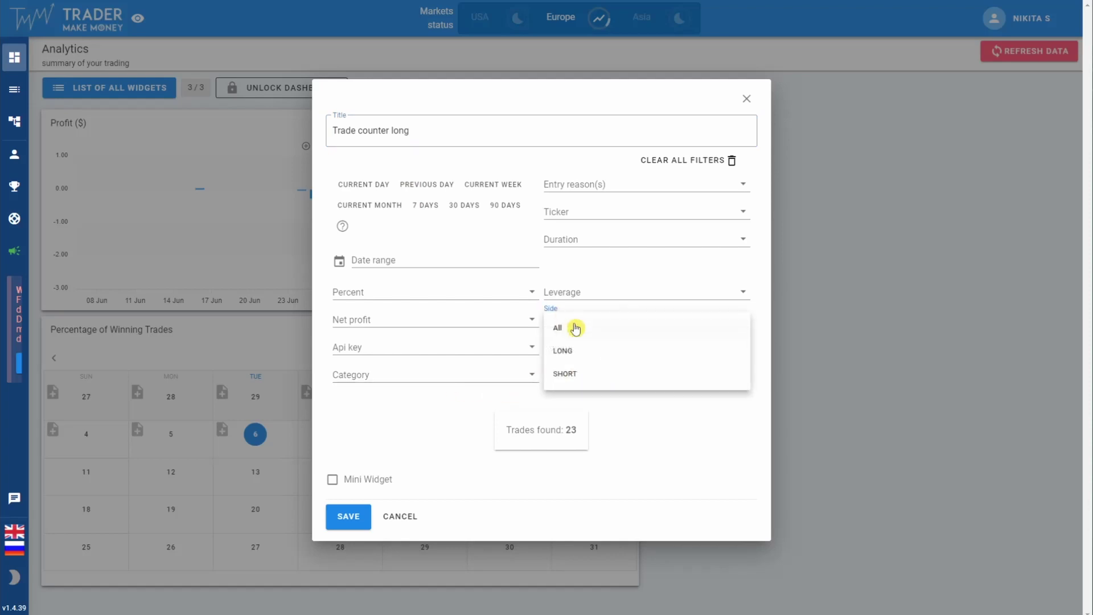
{"action": "left_click", "coordinate": [565, 355]}
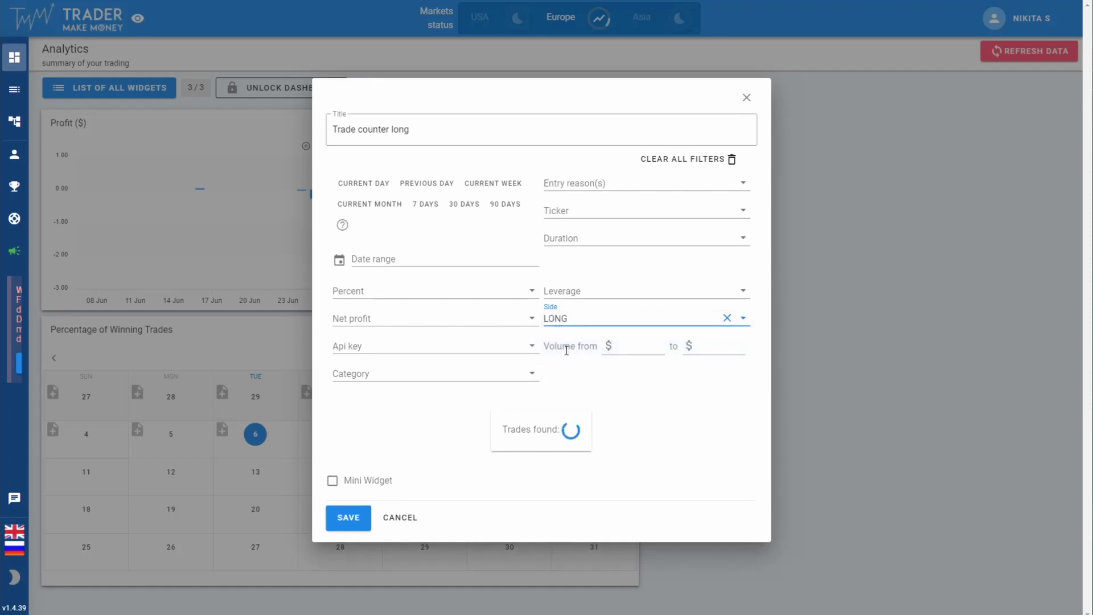
{"action": "left_click", "coordinate": [612, 440]}
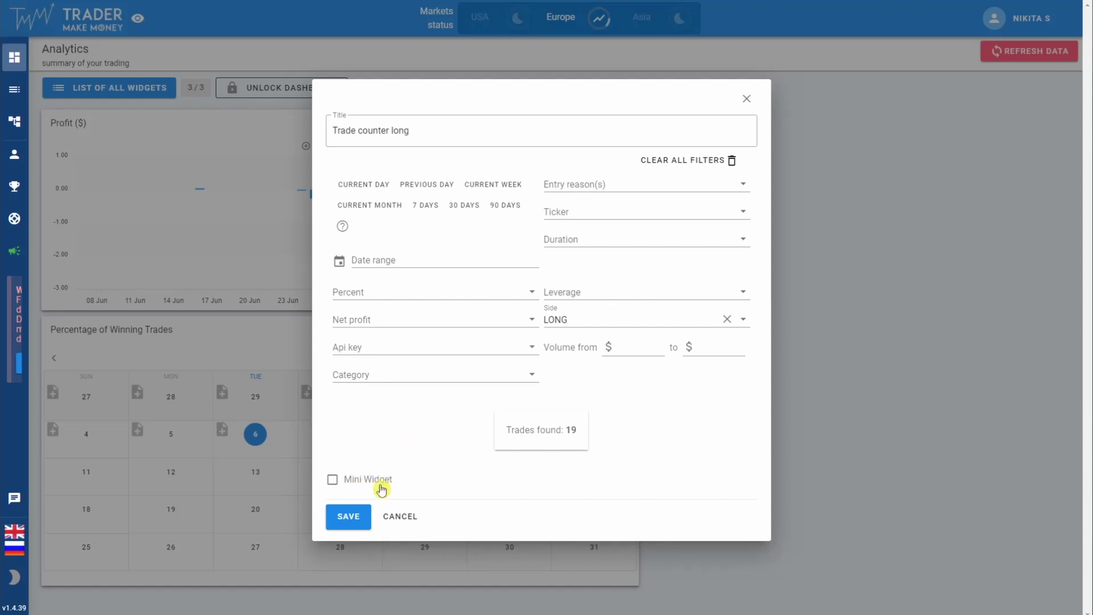
Step: Make it a Mini Widget and save, so the compact tile shows 19 long trades
{"action": "left_click", "coordinate": [362, 482]}
{"action": "left_click", "coordinate": [349, 516]}
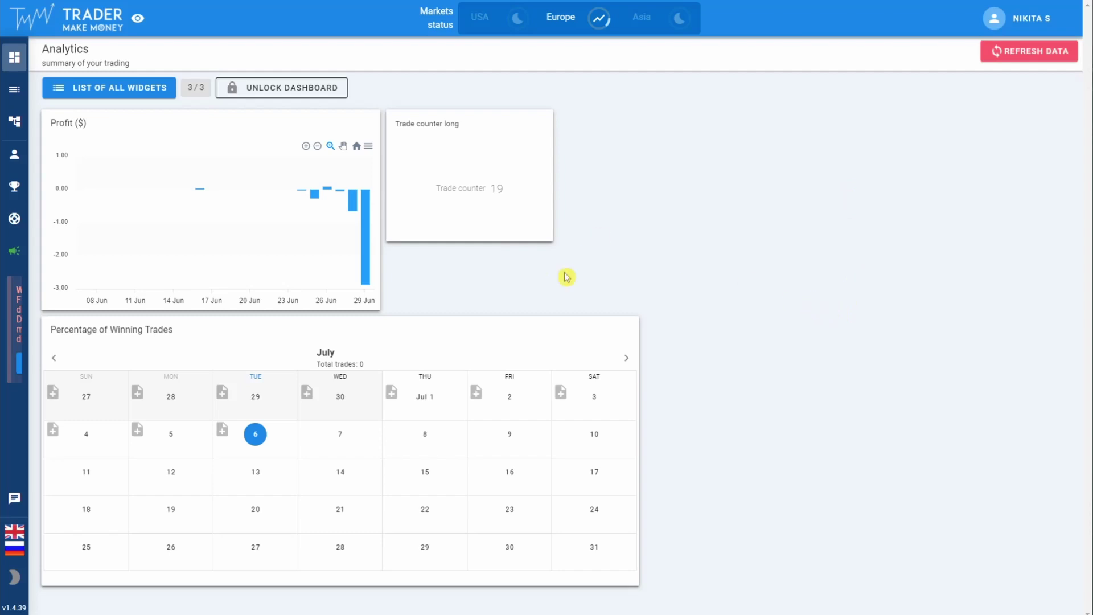
Step: Lock the dashboard so the mini widget settles compactly, then refresh all dashboard data
{"action": "left_click", "coordinate": [342, 90]}
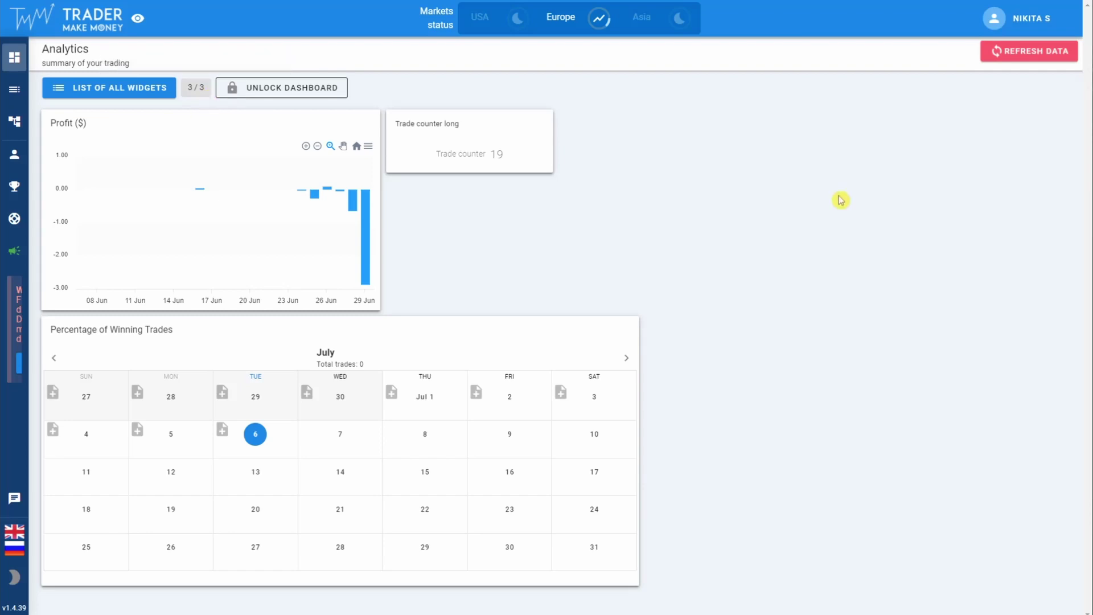
{"action": "left_click", "coordinate": [1018, 53]}
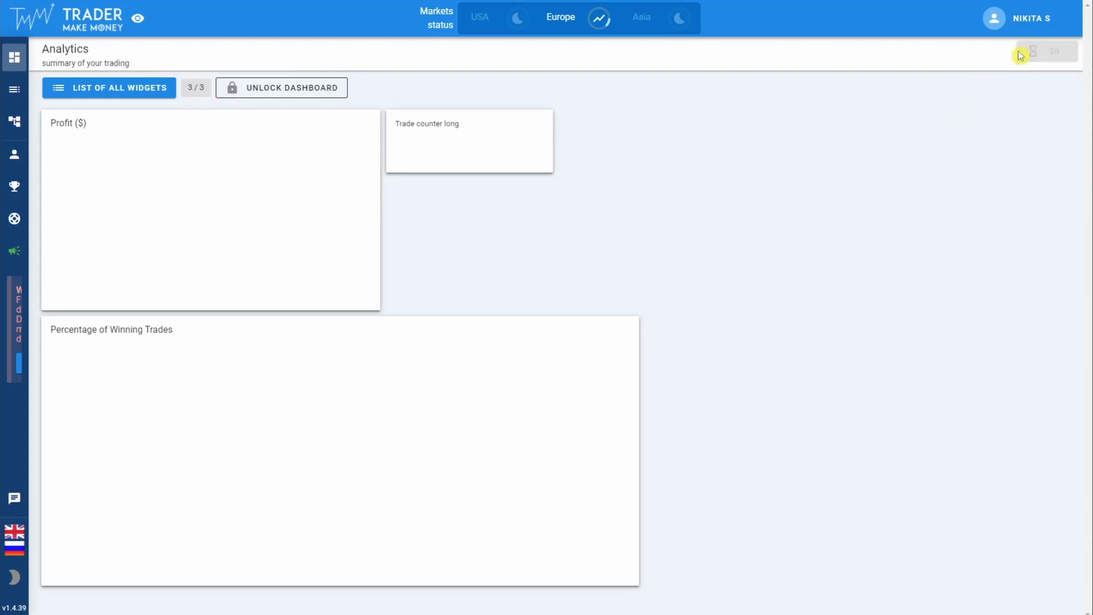